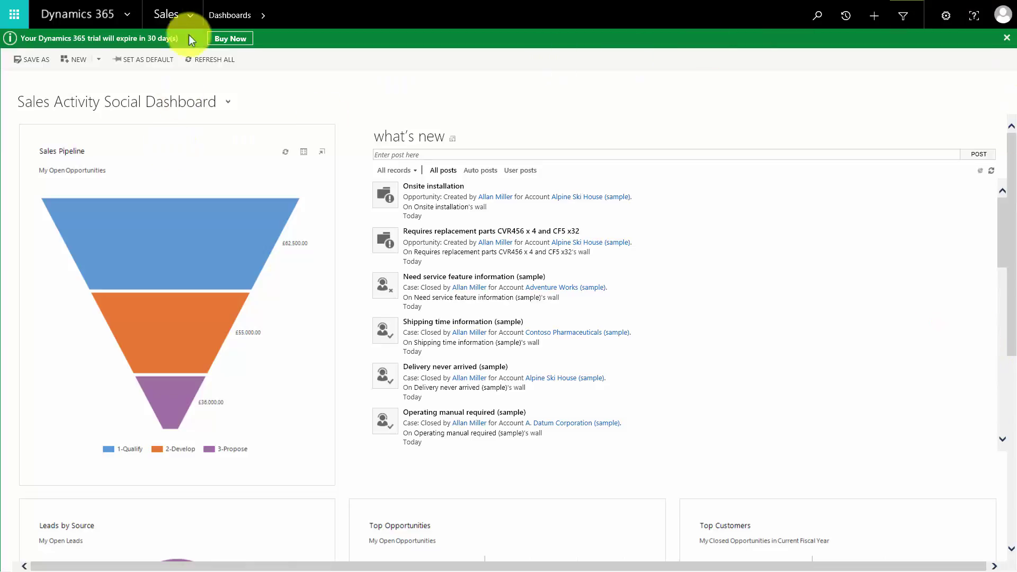
Go to Sales > Contacts, open one sample contact's record, then return to Active Contacts.
left_click(190, 19)
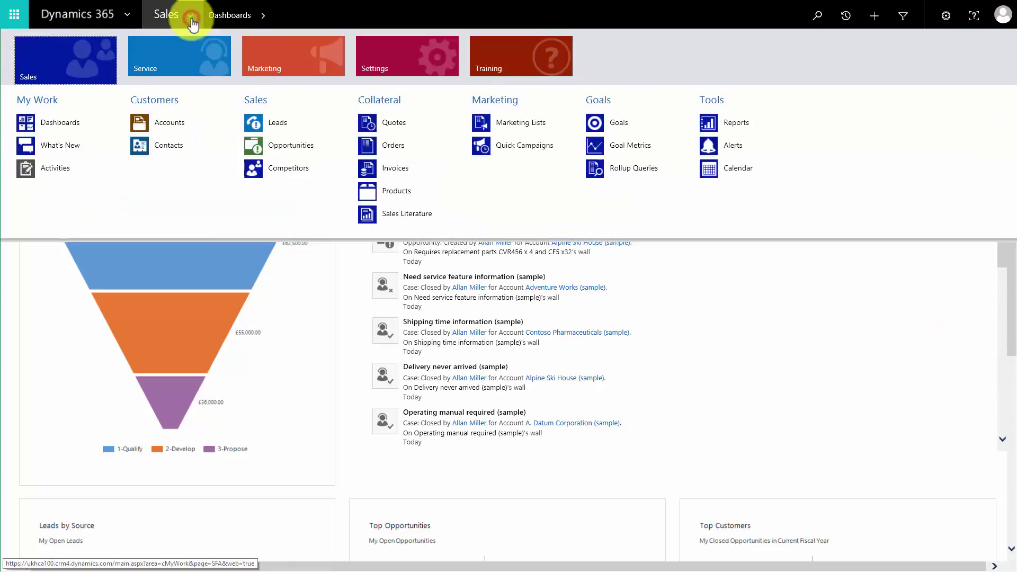
left_click(167, 150)
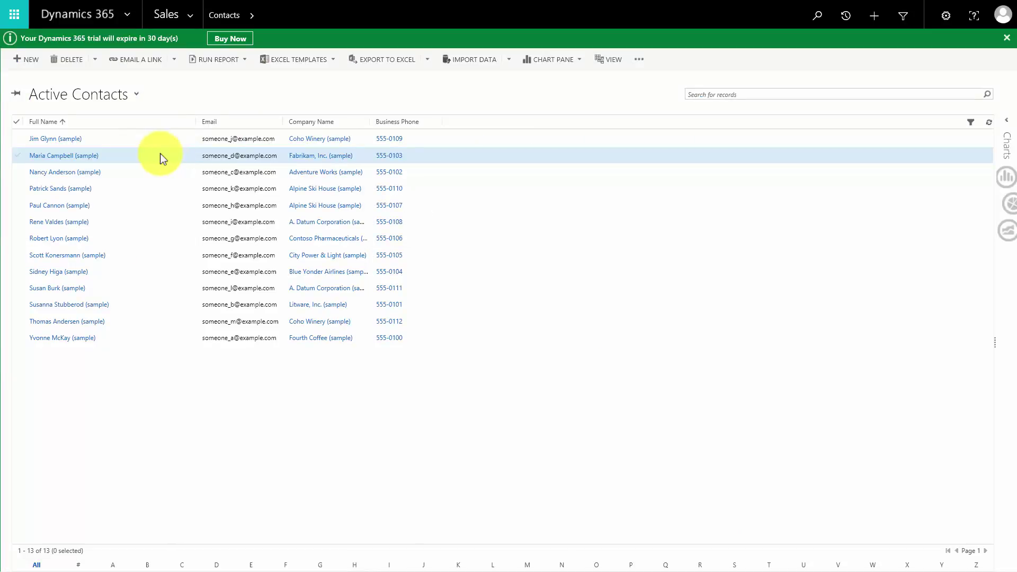
double_click(160, 153)
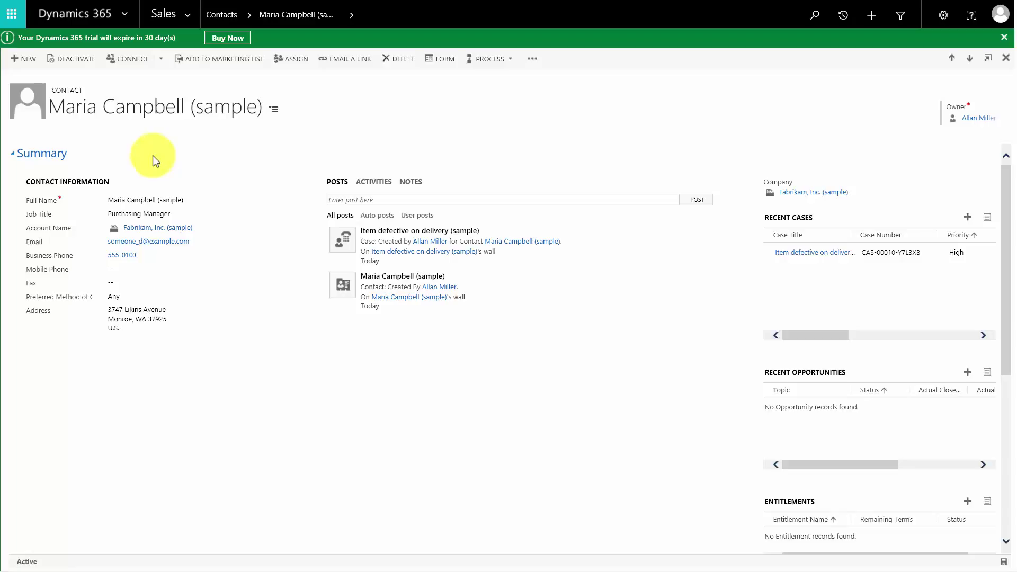
left_click(221, 16)
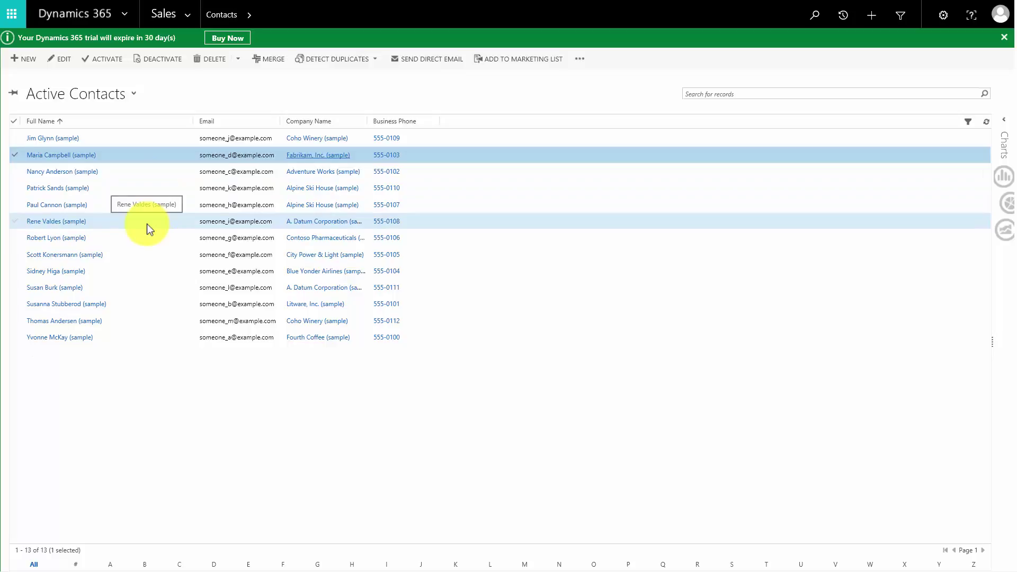
Tick the next three contact rows so four consecutive contacts are selected.
left_click(15, 171)
left_click(15, 187)
left_click(15, 205)
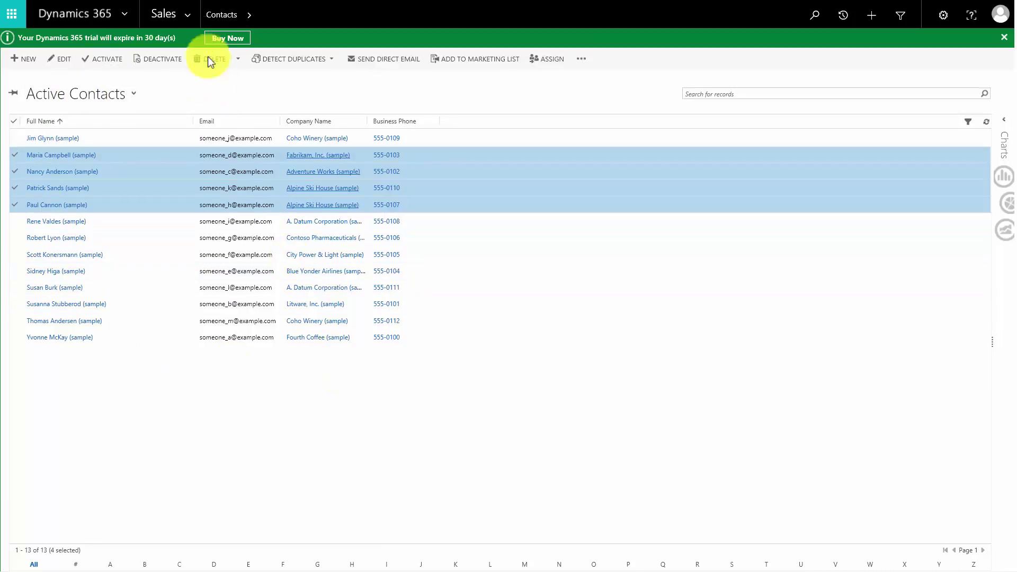
Open My Open Opportunities and set Group By to (no grouping) to list seven opportunities flat.
left_click(187, 17)
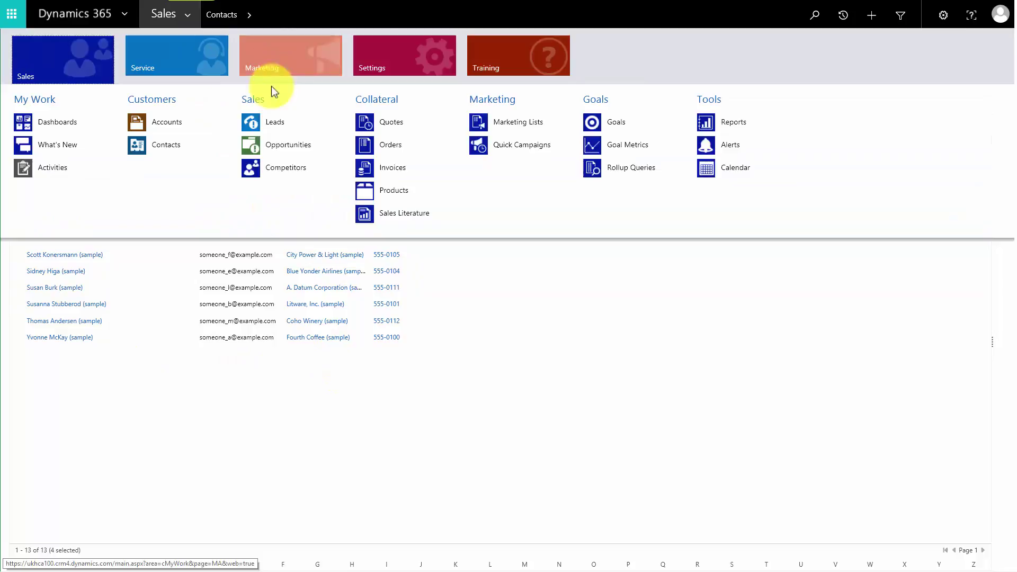
left_click(280, 144)
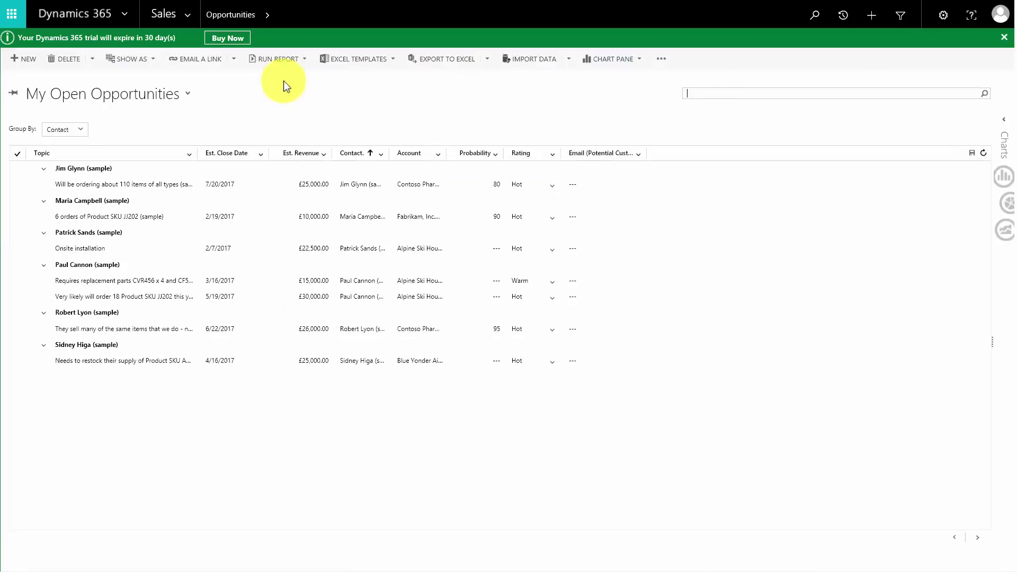
left_click(82, 133)
left_click(77, 142)
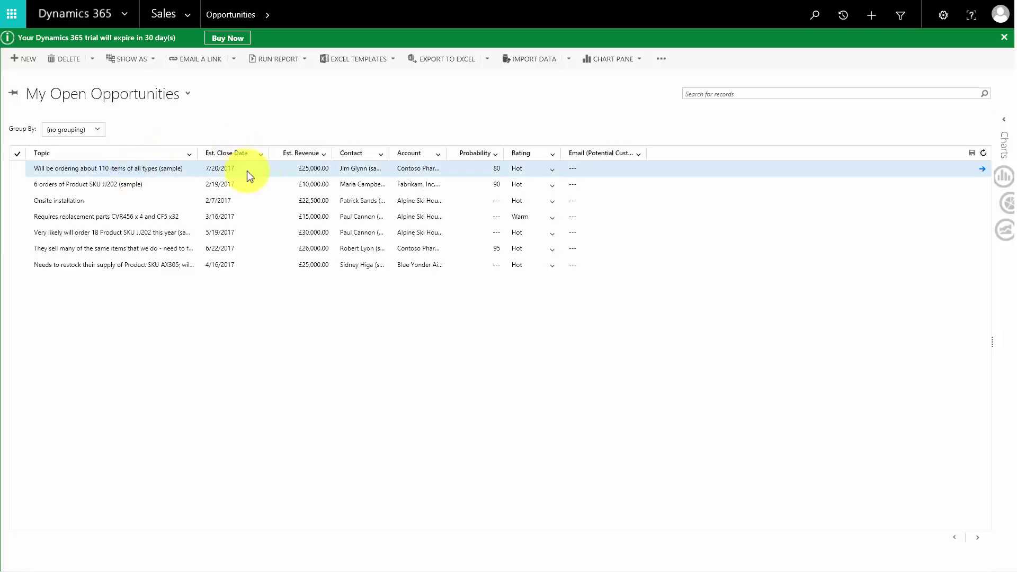
Enter 26000 in the first opportunity's Est. Revenue cell and save the grid.
left_click(311, 169)
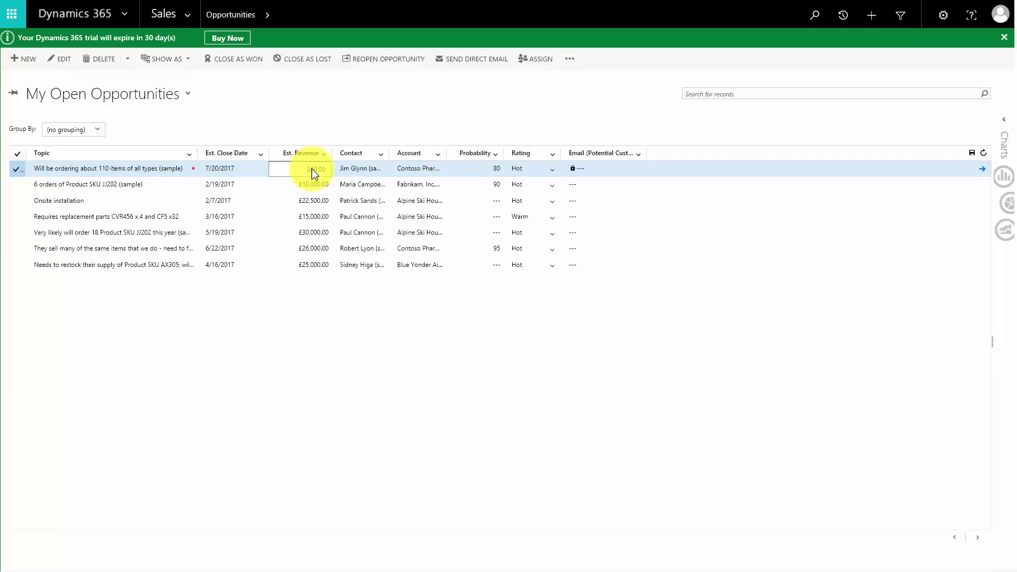
key("Tab")
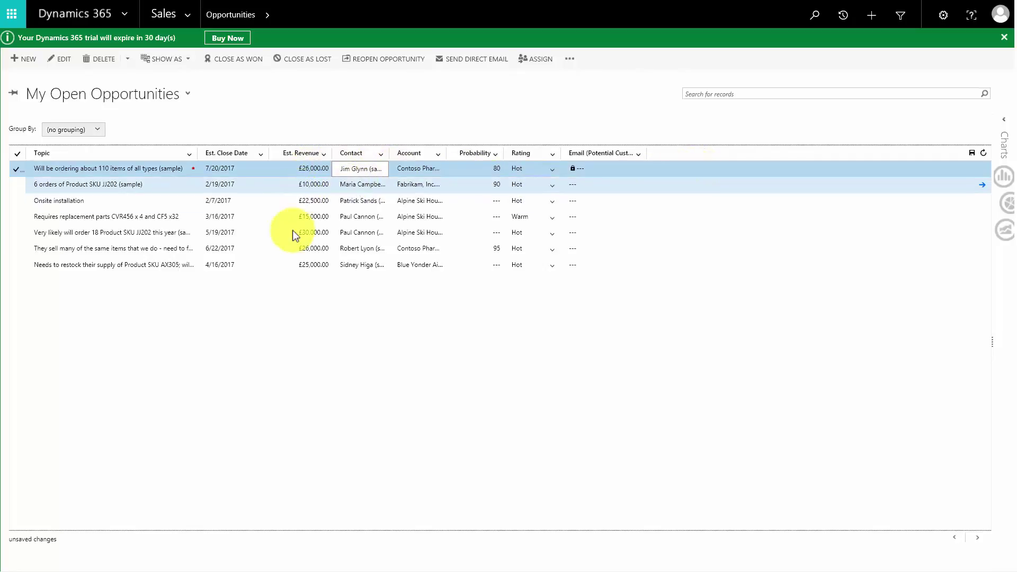
left_click(972, 154)
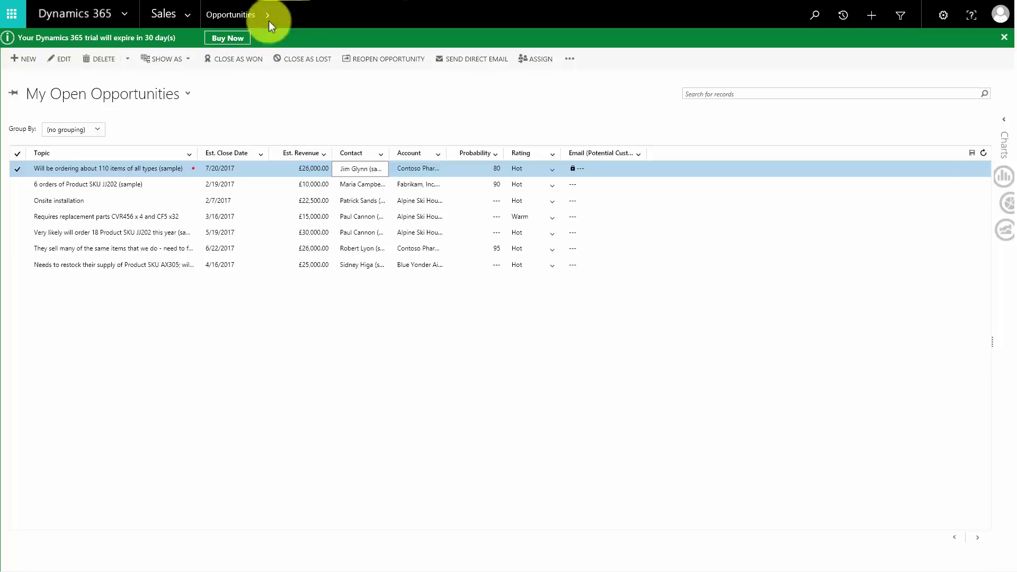
Go to Settings > Customizations and open Customize the System to show the Default Solution.
left_click(189, 16)
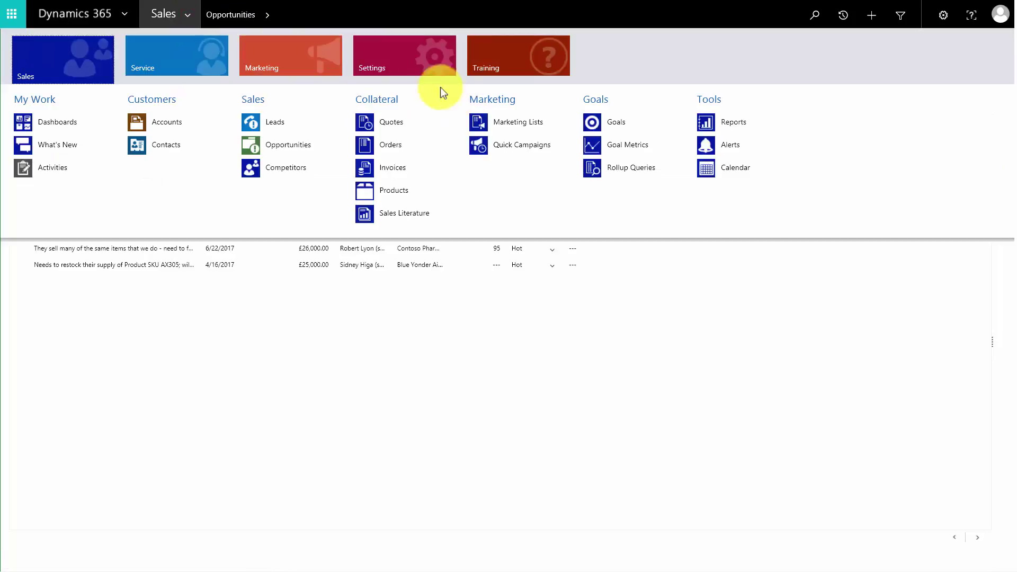
left_click(405, 65)
left_click(196, 123)
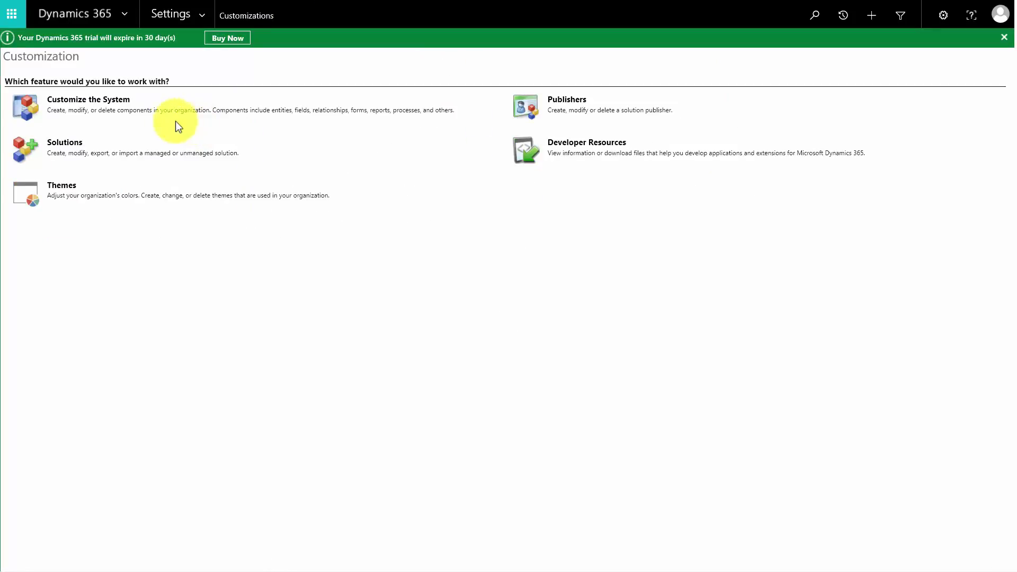
left_click(110, 107)
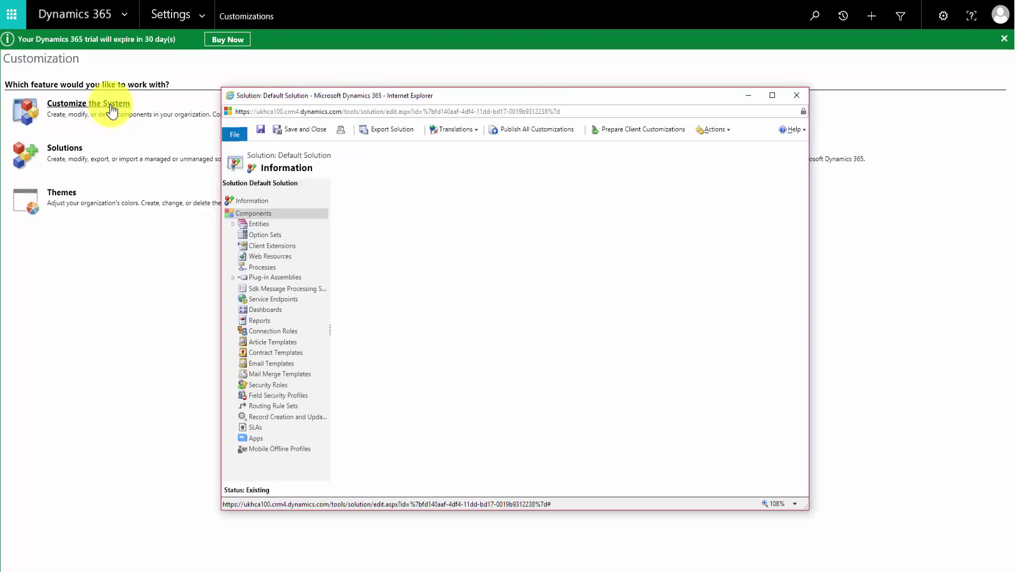
Maximize the Default Solution window, expand Entities and open the Contact entity's Controls.
left_click(771, 96)
left_click(12, 134)
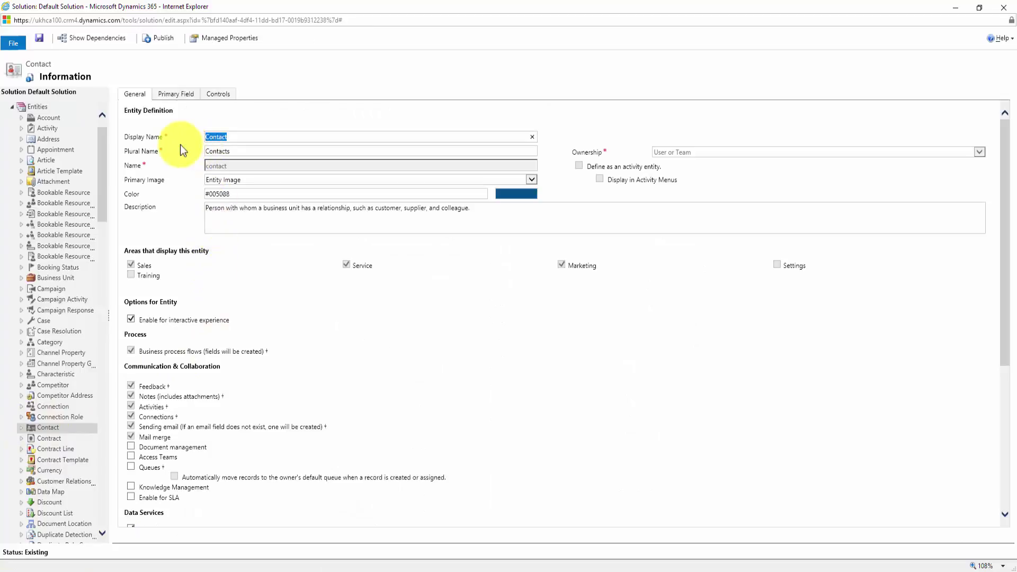
left_click(217, 96)
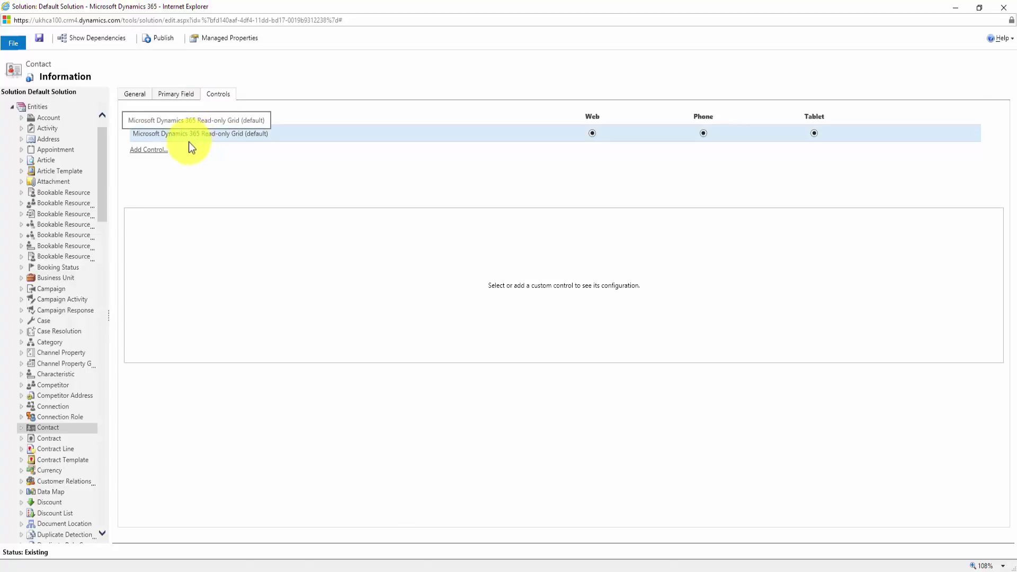
Add the Editable Grid control to Contact, select it for Web, and save.
left_click(152, 151)
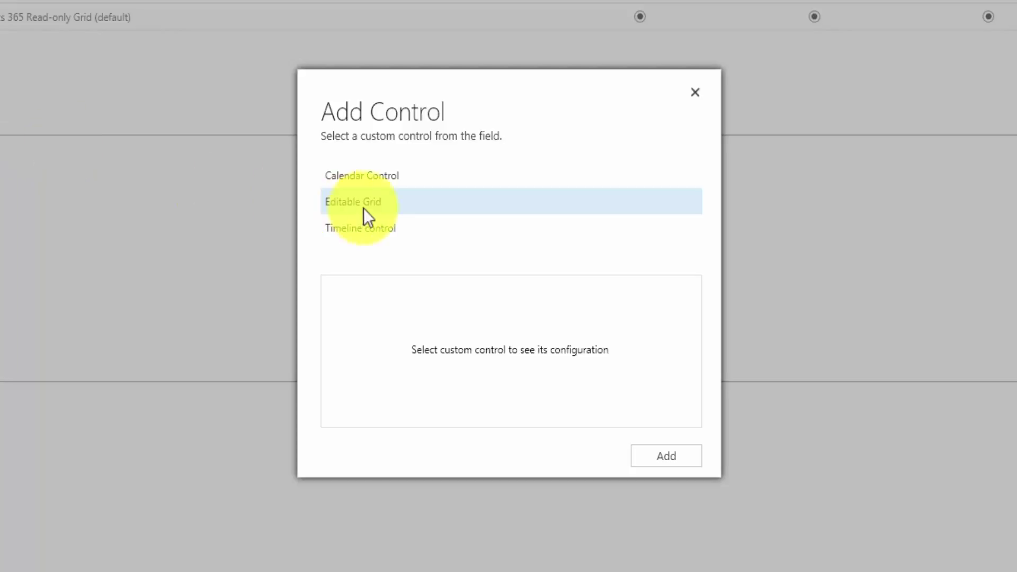
left_click(383, 205)
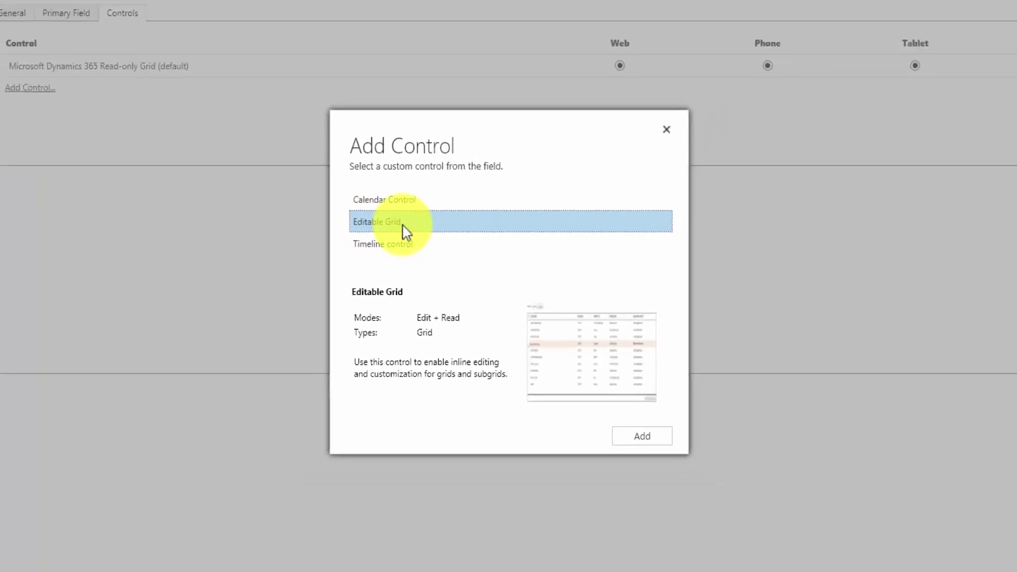
left_click(667, 456)
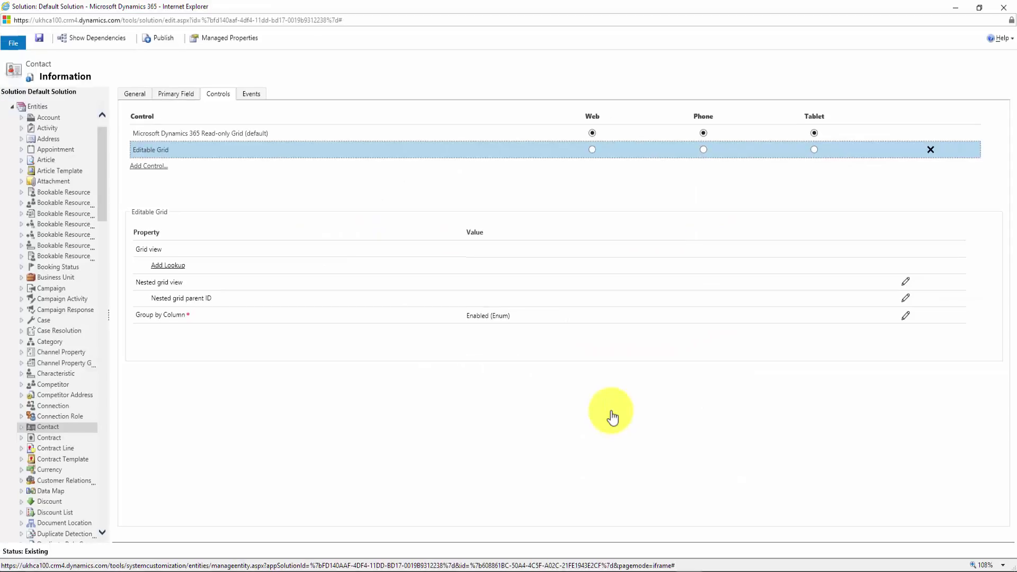
left_click(592, 150)
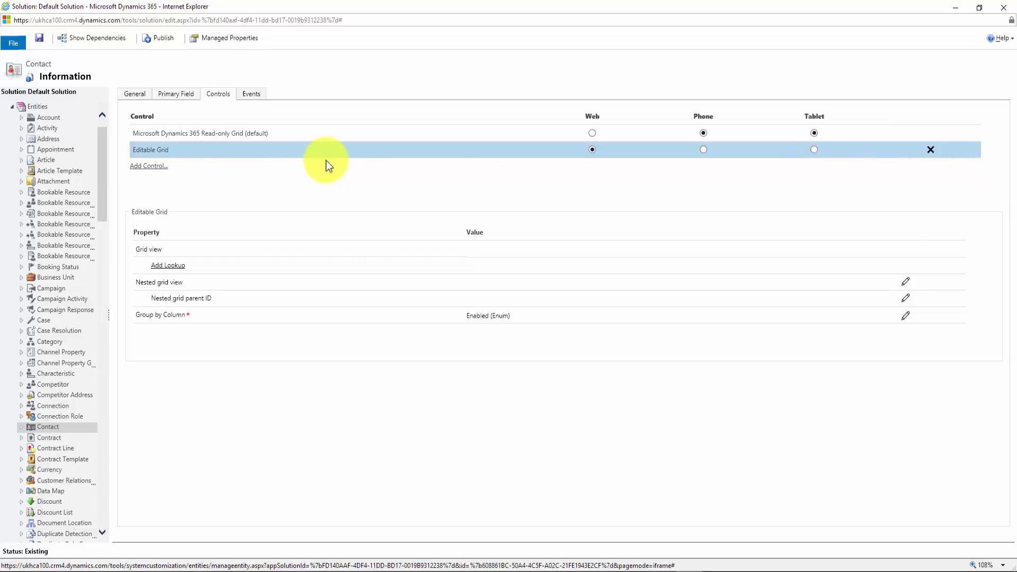
left_click(40, 39)
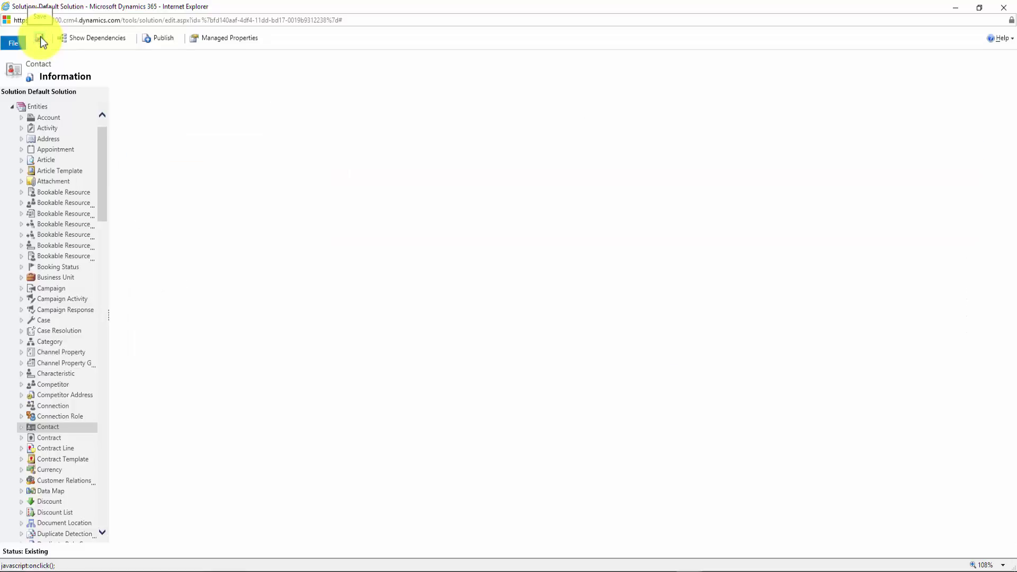
left_click(1005, 8)
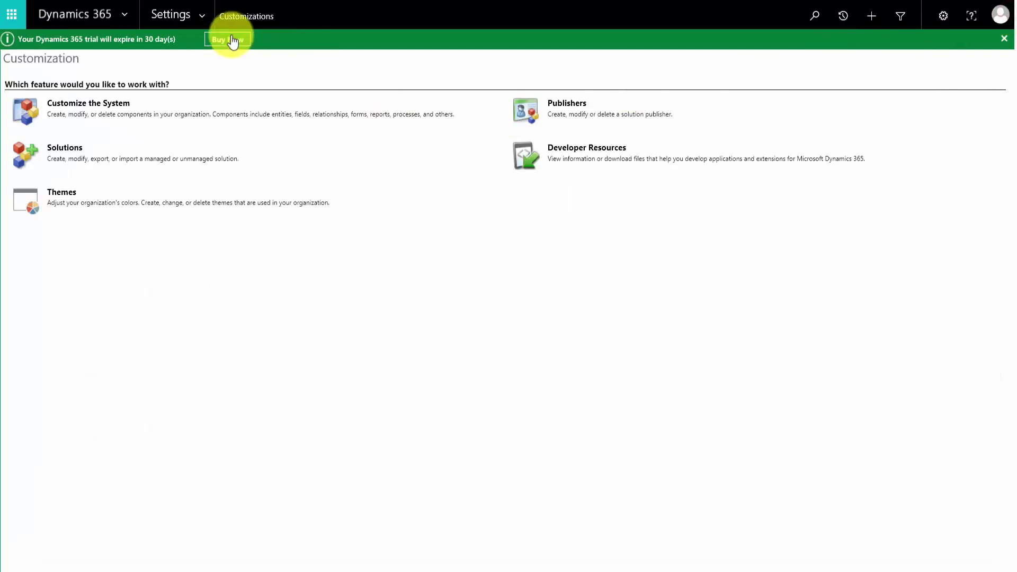
left_click(200, 16)
left_click(89, 70)
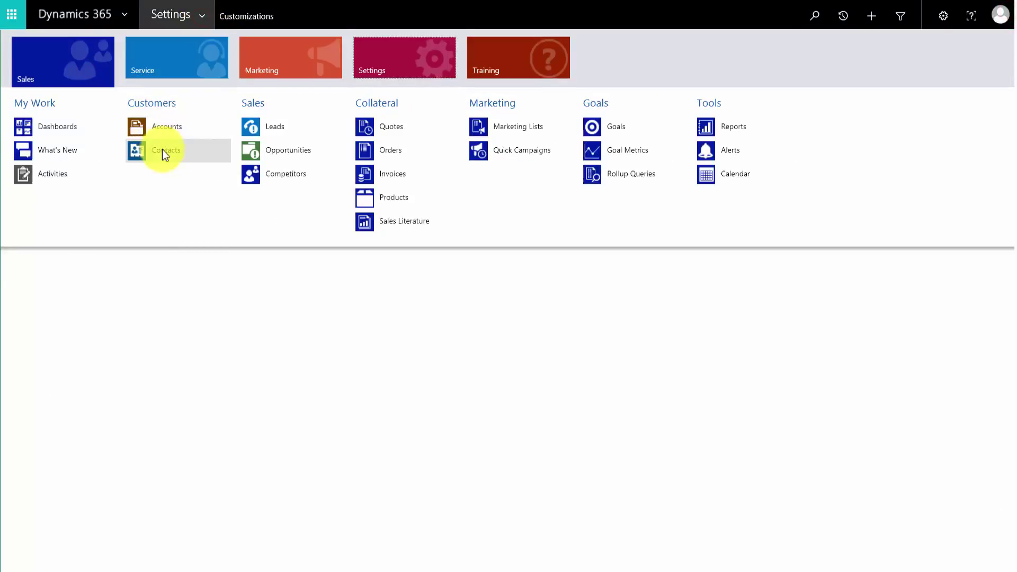
left_click(162, 150)
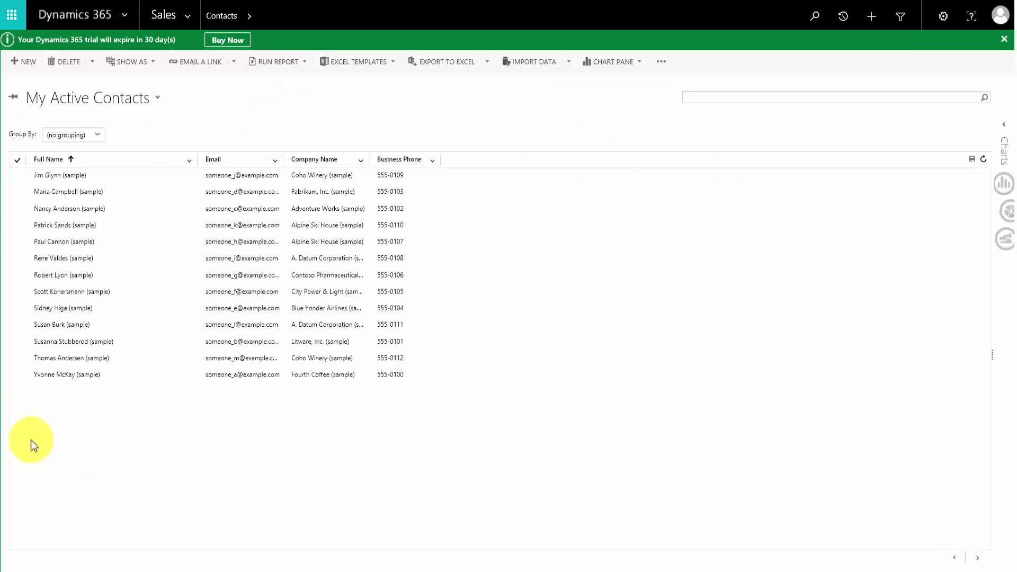
left_click(129, 258)
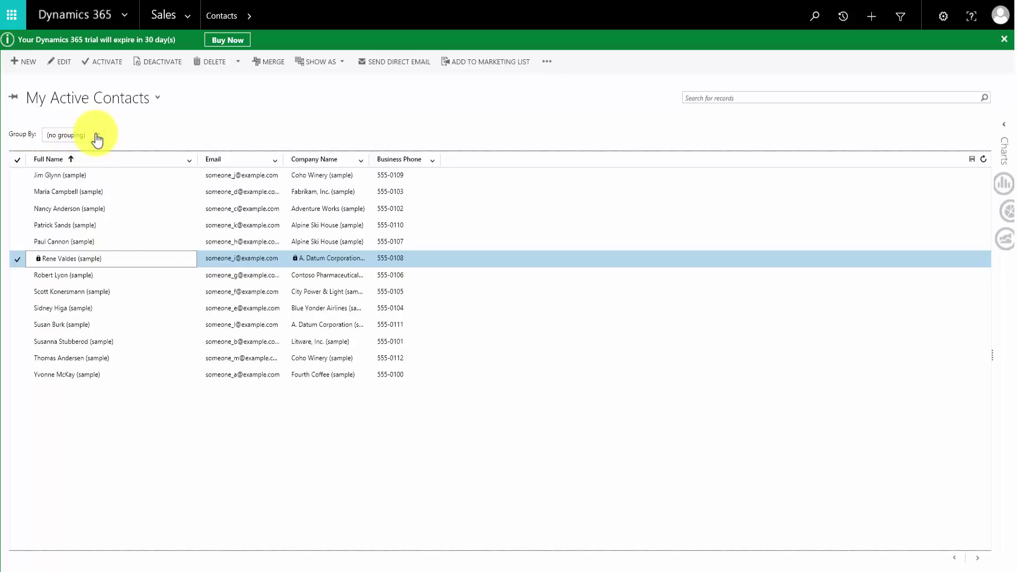
left_click(97, 137)
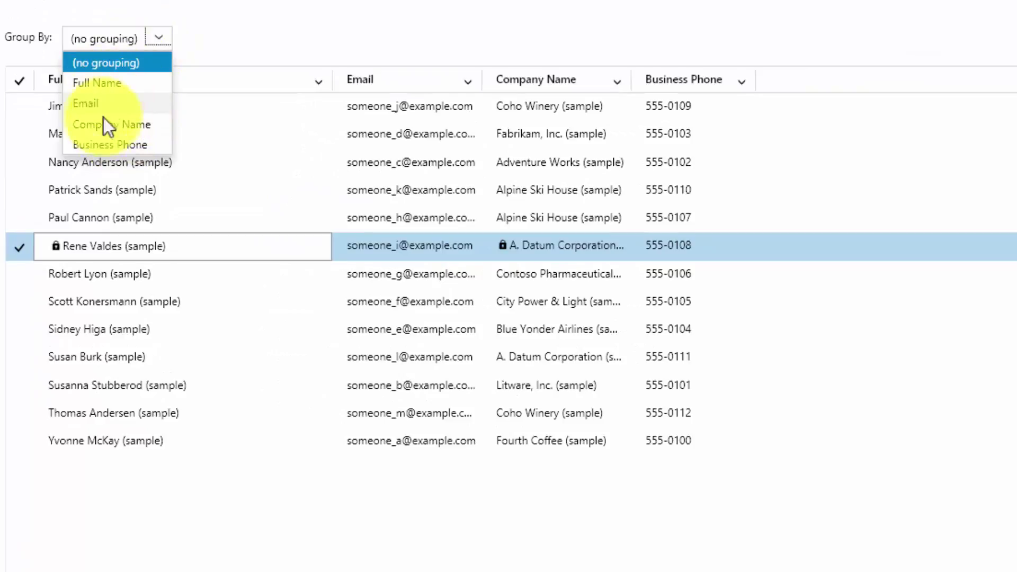
left_click(239, 16)
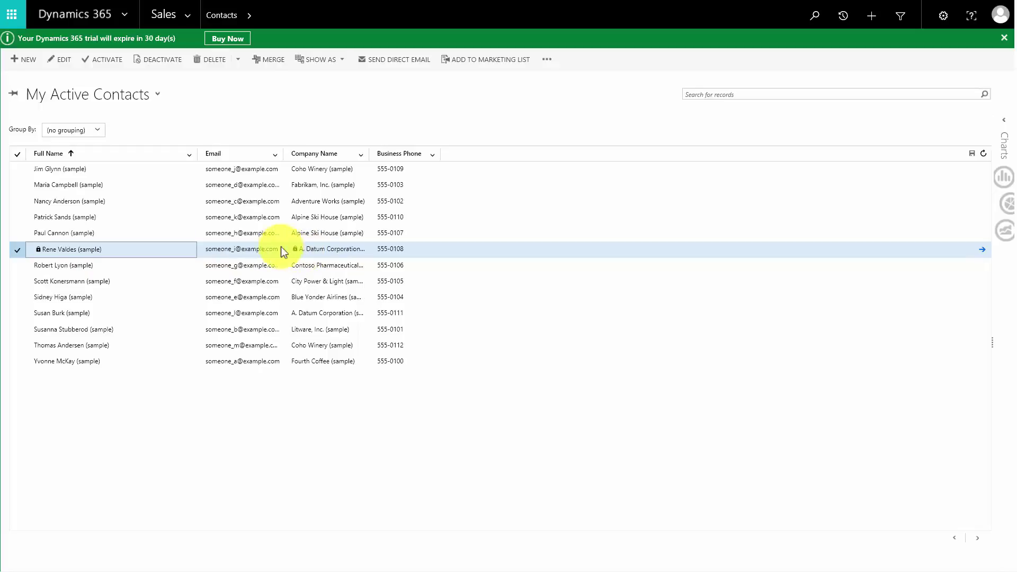
Edit the A. Datum Corporation contact's email address inline in the grid and save the row.
left_click(243, 250)
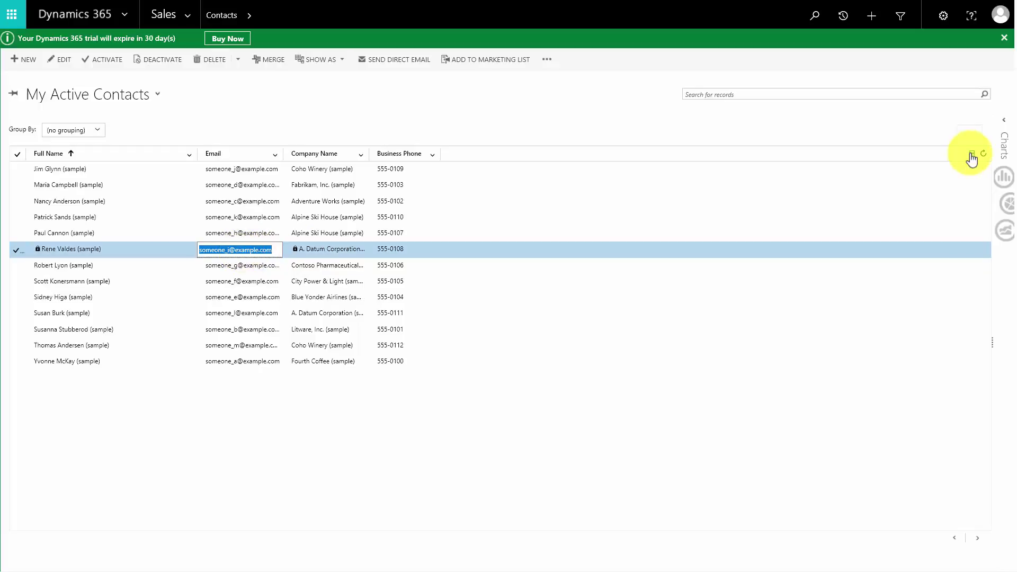
left_click(231, 251)
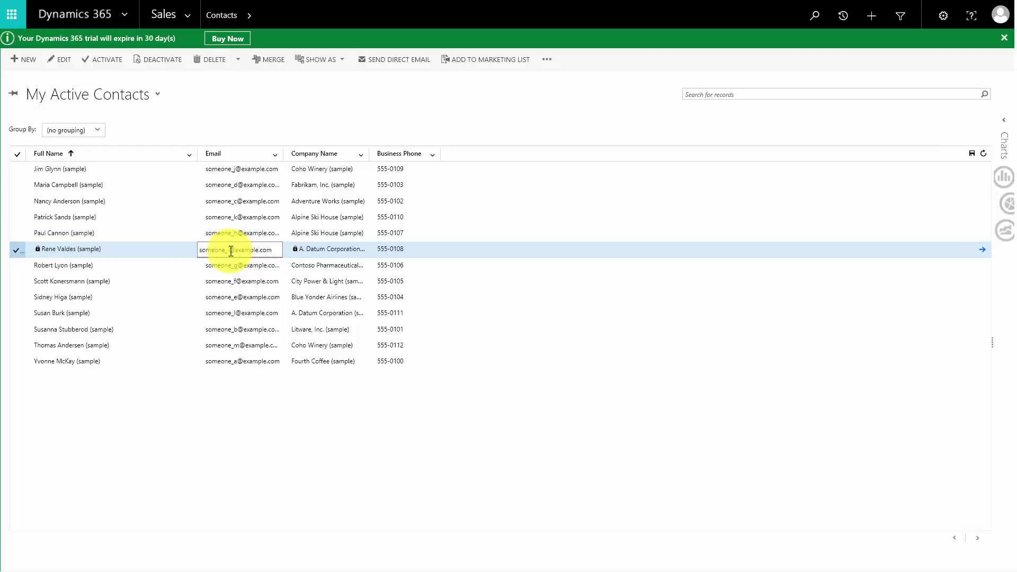
type("j")
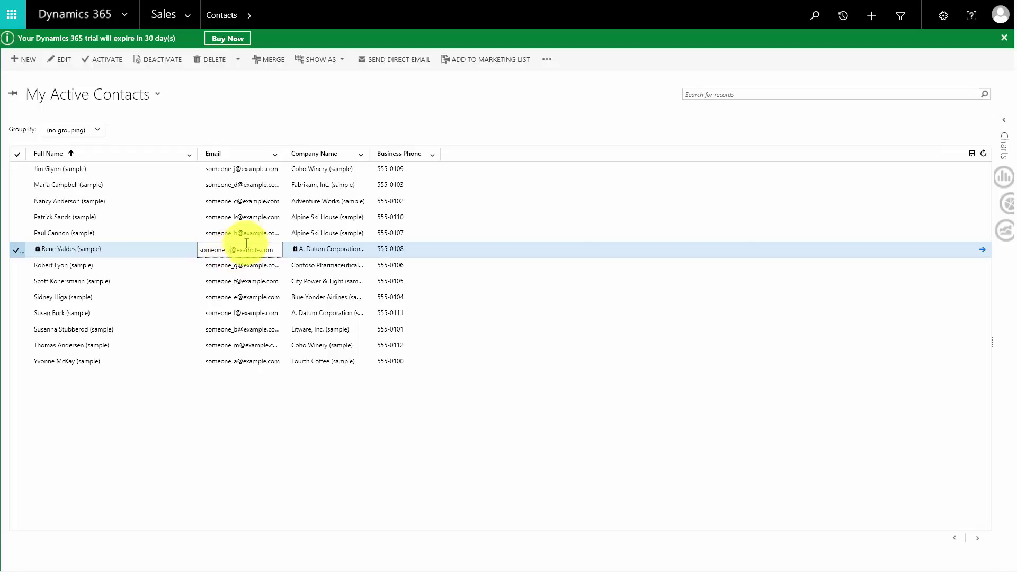
key("Tab")
left_click(972, 155)
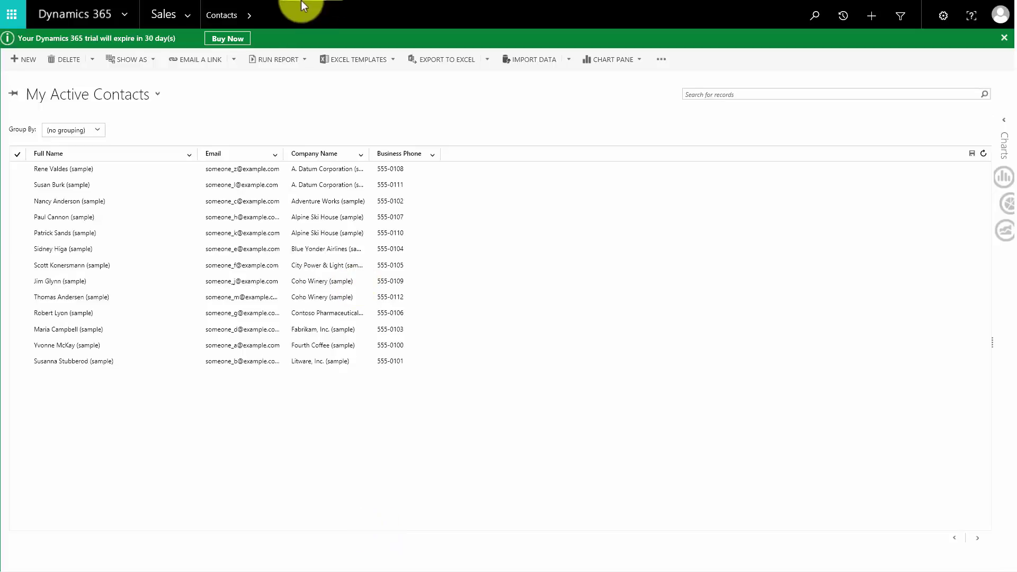
Open and dismiss the Company Name column filter, then set Group By to Company Name.
left_click(361, 156)
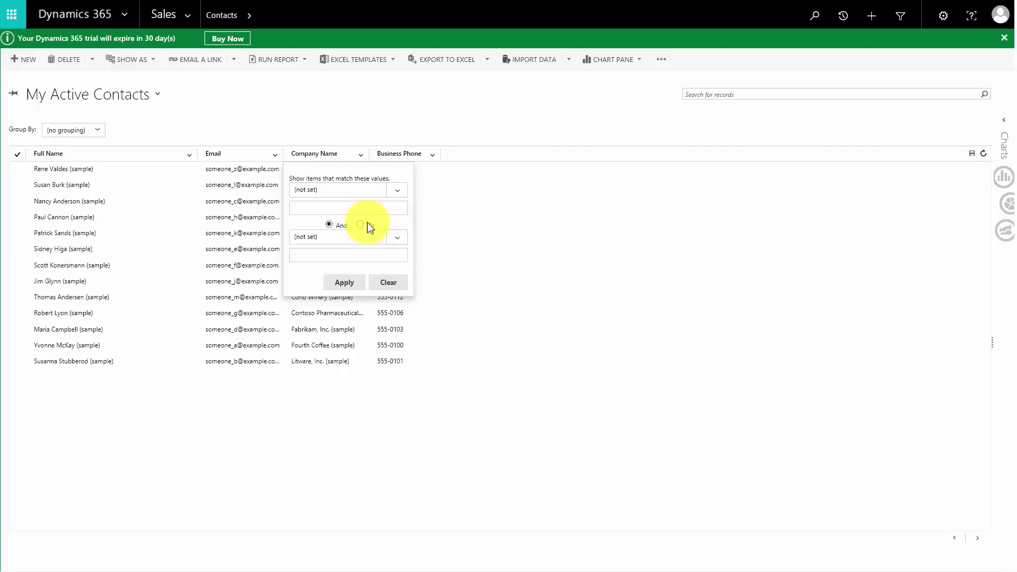
left_click(293, 111)
left_click(99, 134)
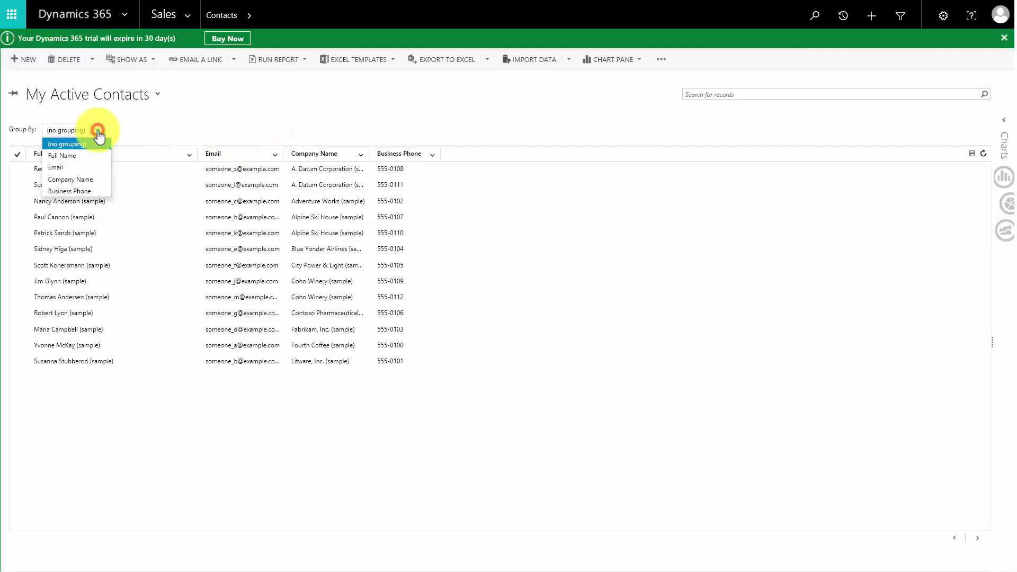
left_click(83, 178)
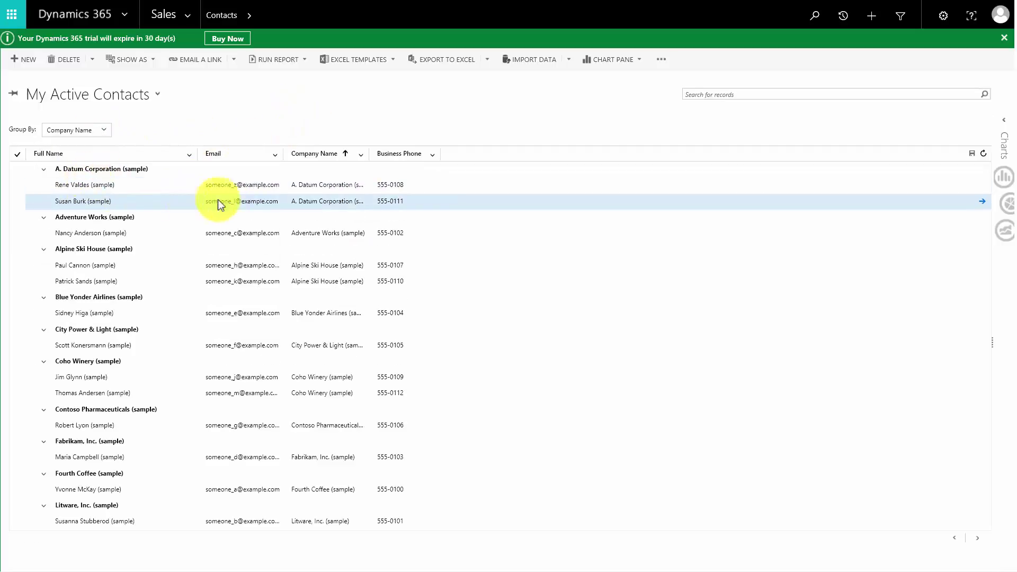
left_click(122, 201)
left_click(122, 201)
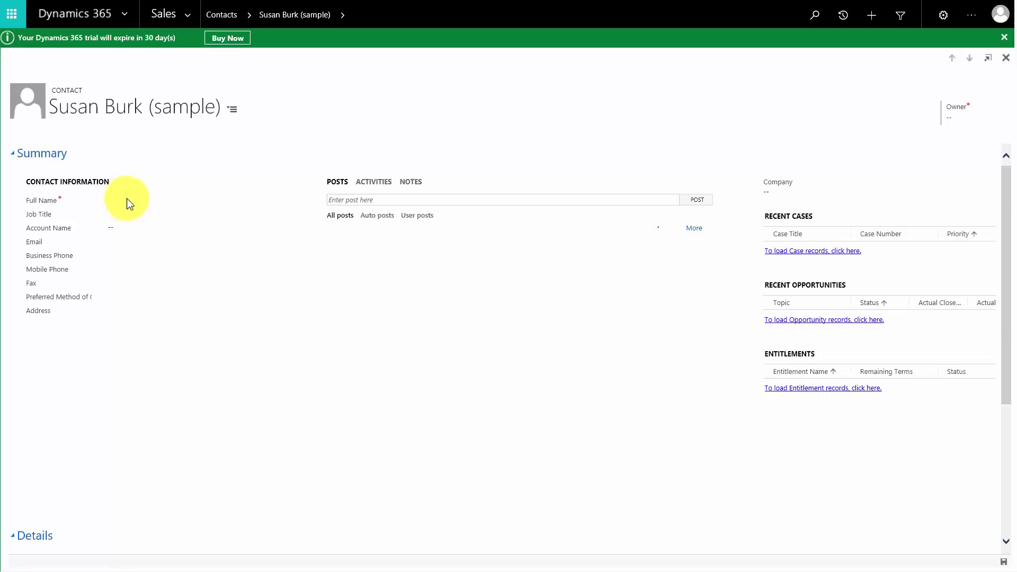
left_click(221, 16)
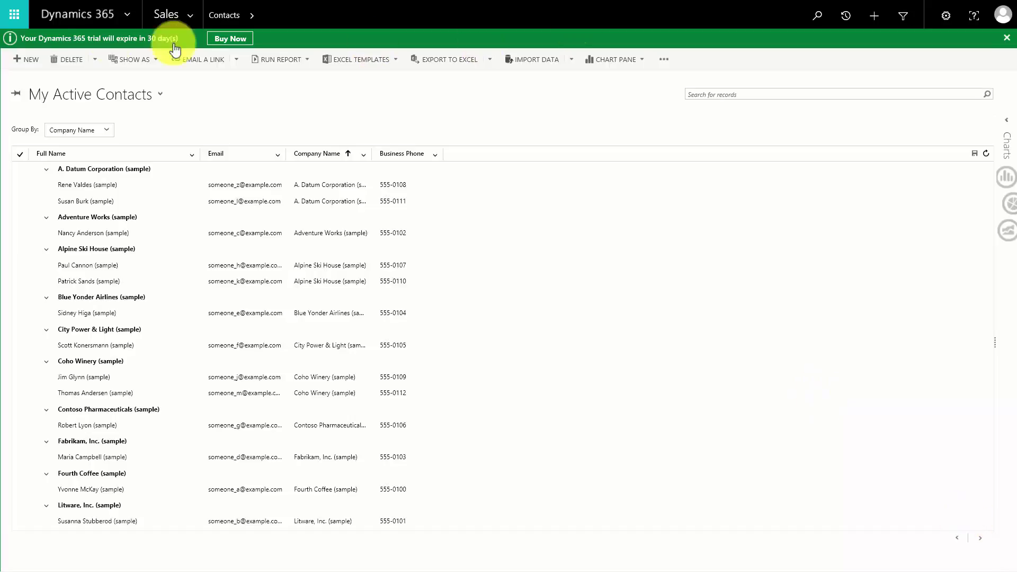
Open the Alpine Ski House (sample) account from Sales > Accounts and launch the FORM editor.
left_click(190, 14)
left_click(173, 127)
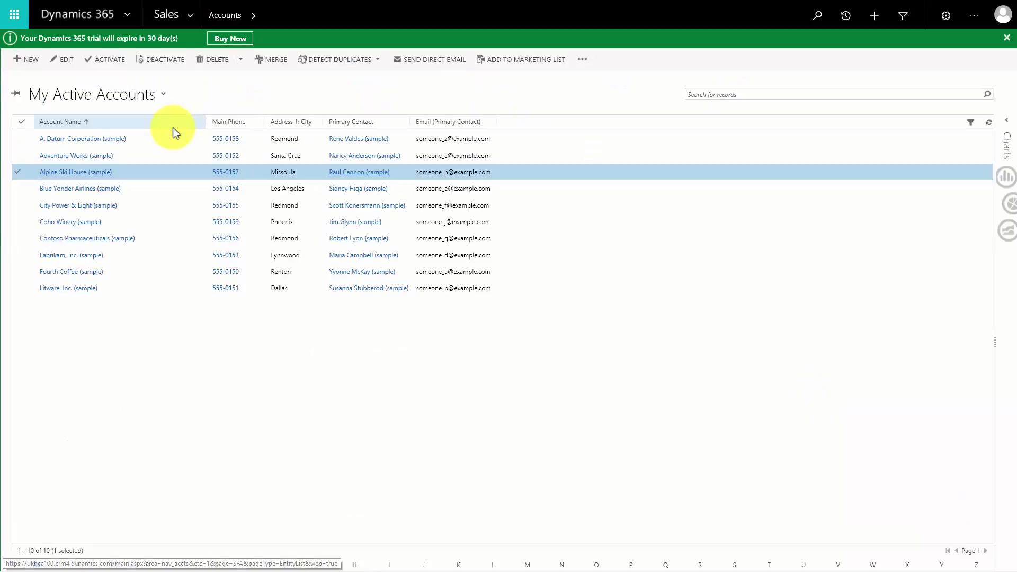
double_click(125, 169)
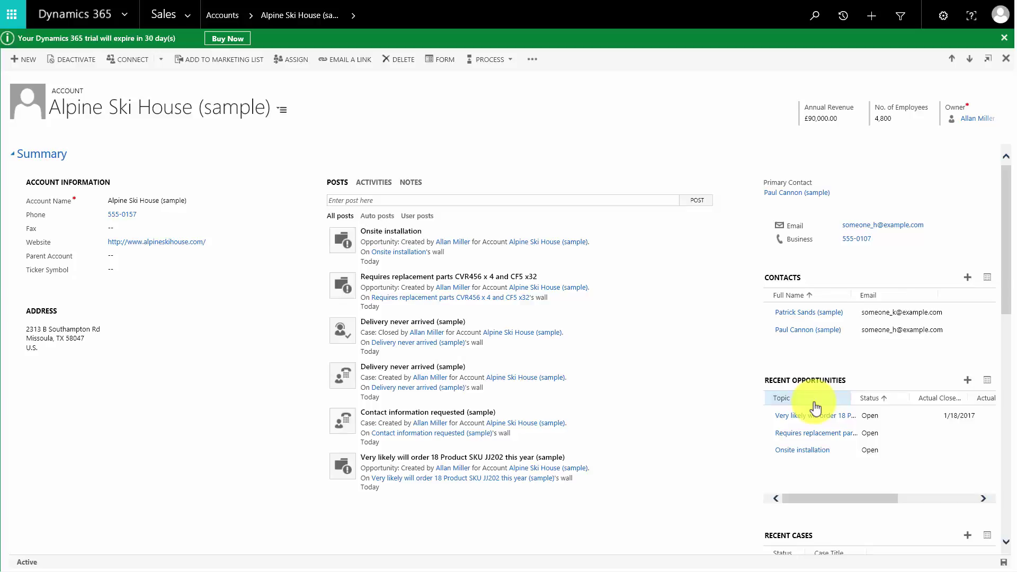
left_click(445, 59)
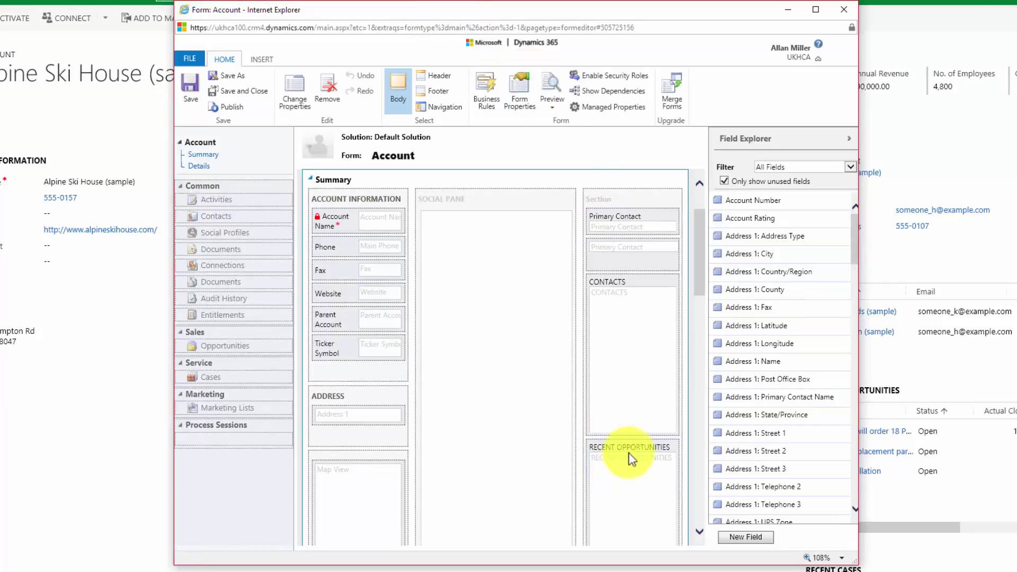
Add the Editable Grid control to the Recent Opportunities subgrid for the Web client.
left_click_drag(631, 449, 632, 453)
double_click(633, 454)
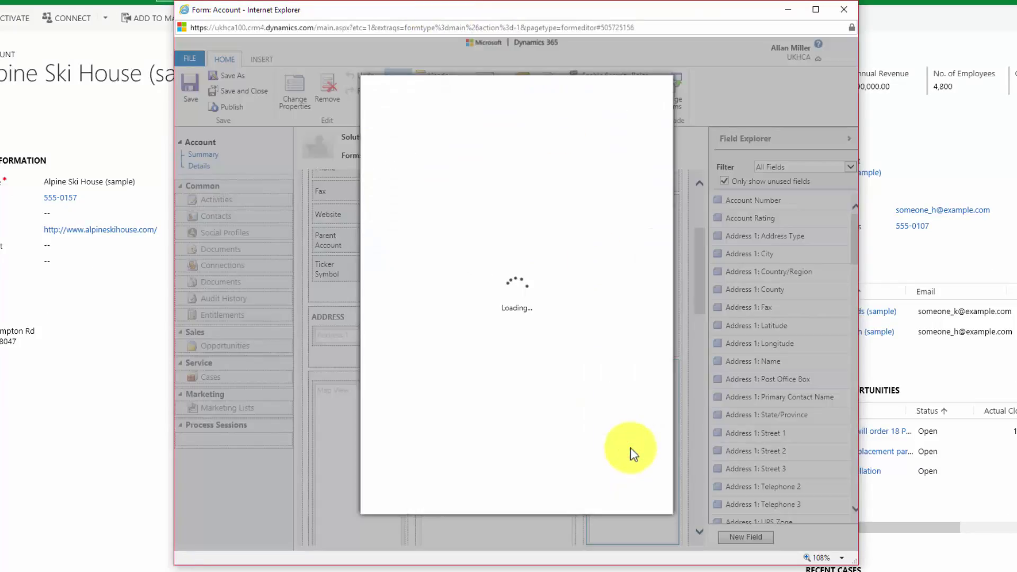
left_click(497, 162)
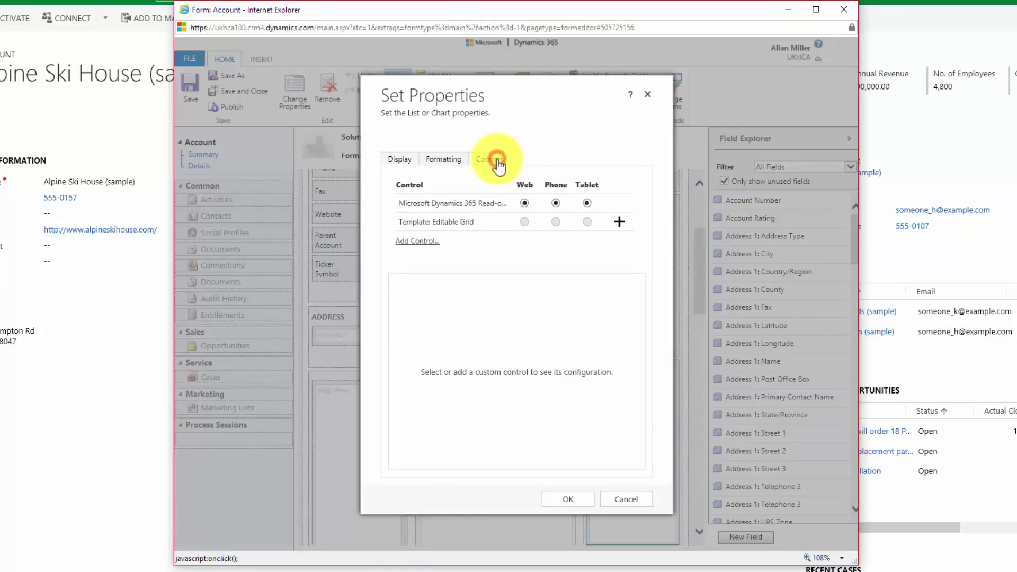
left_click(428, 241)
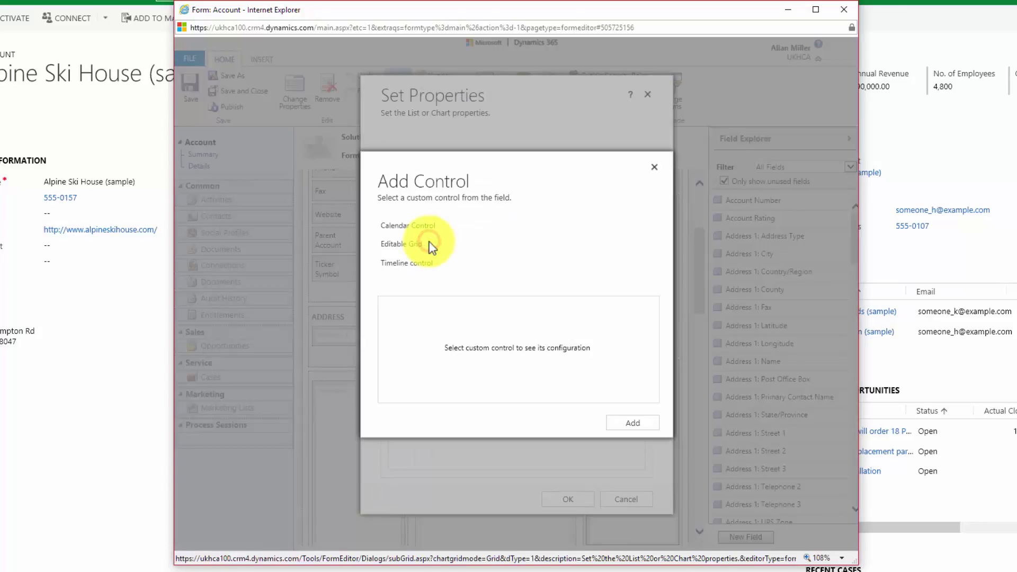
left_click(412, 246)
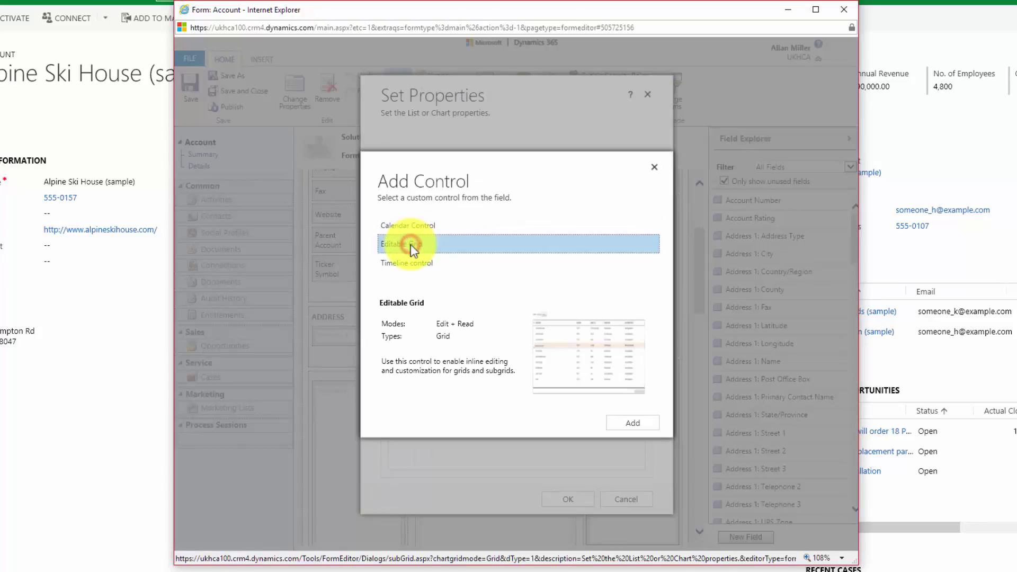
left_click(632, 423)
left_click(525, 240)
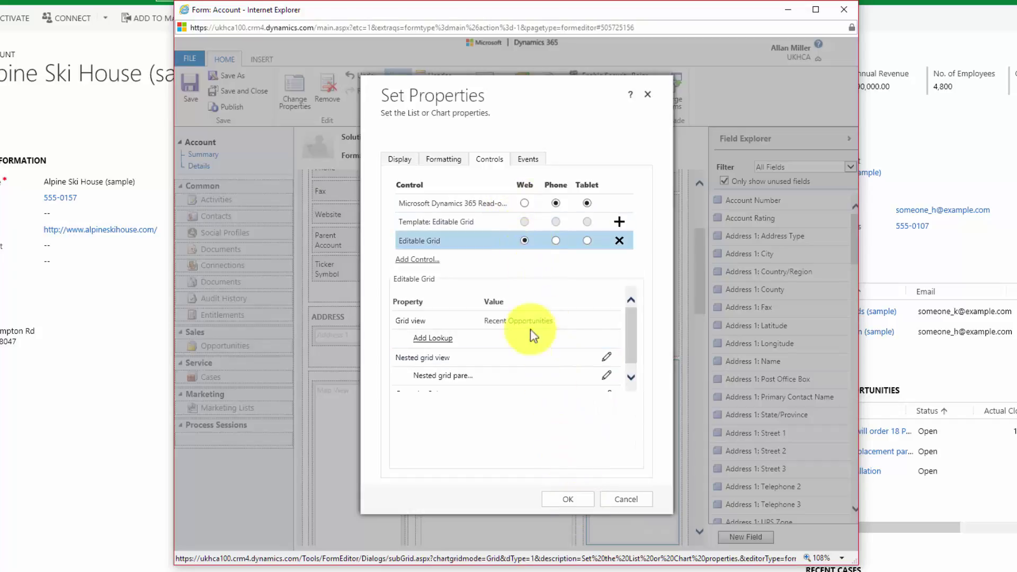
Confirm the subgrid properties, then save and publish the Account form.
left_click(574, 500)
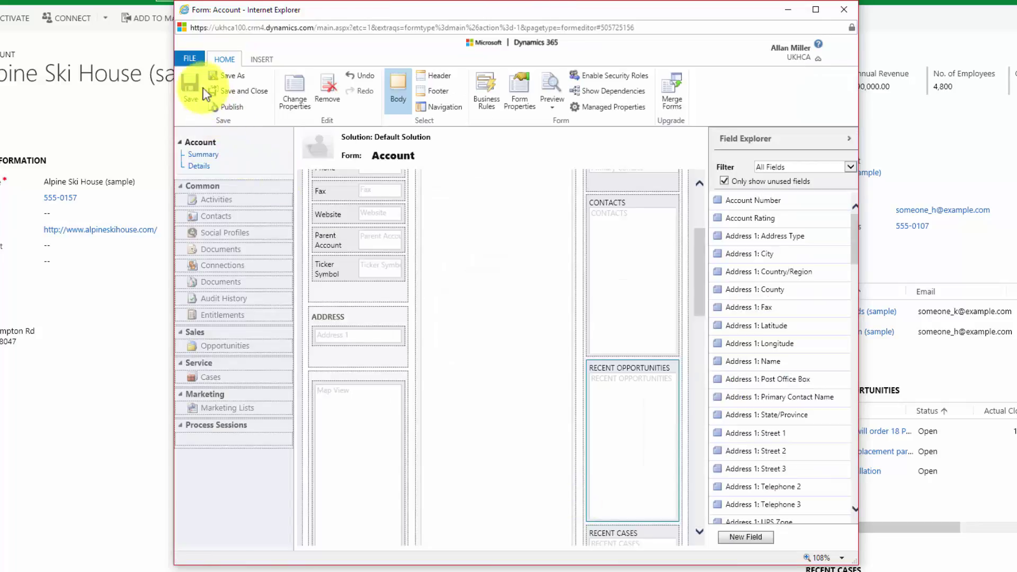
left_click(190, 84)
left_click(235, 112)
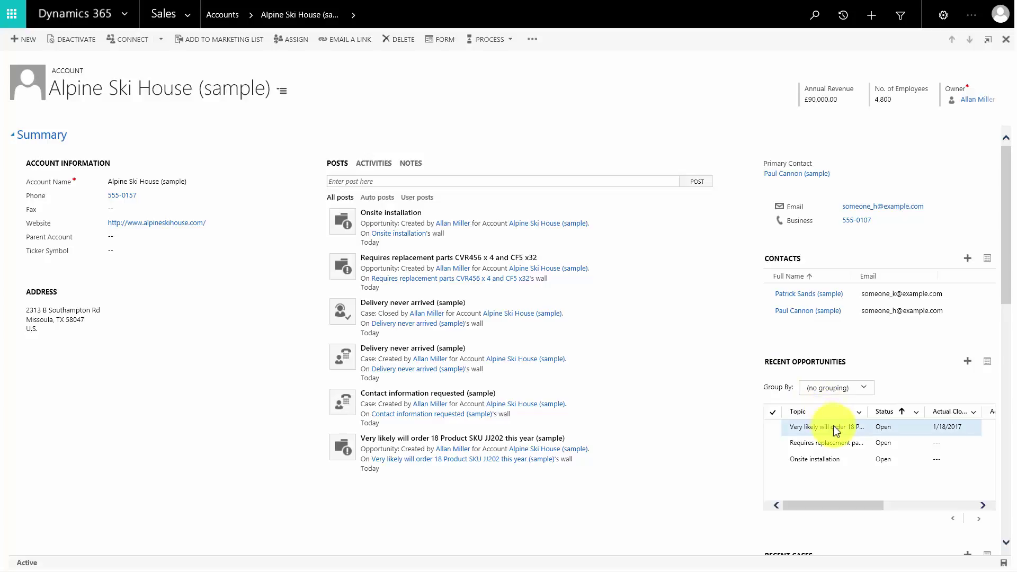
Group Recent Opportunities by Topic, then Est. Close Date, and start editing Onsite installation's Actual Close cell.
left_click(863, 388)
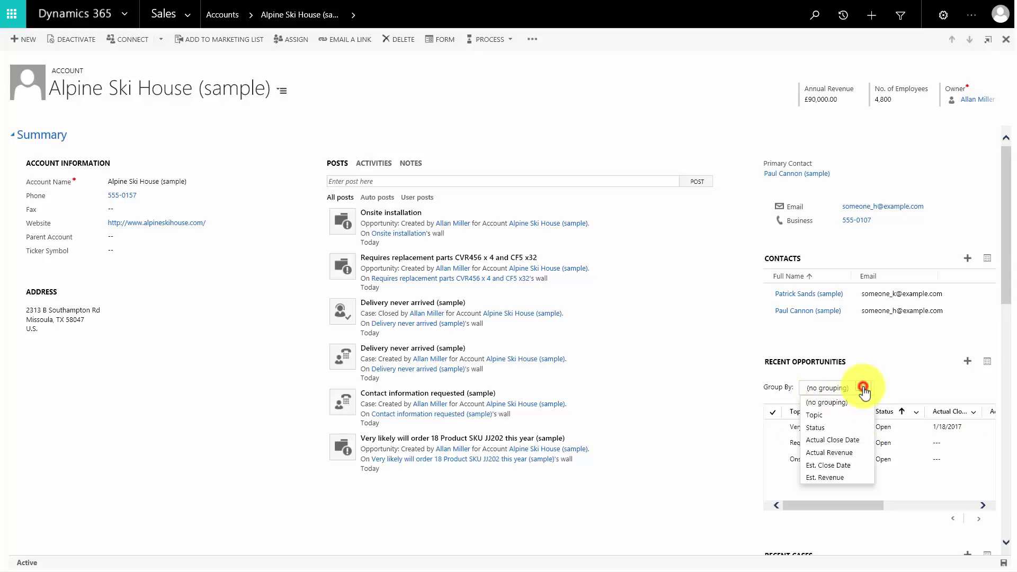
left_click(834, 416)
left_click(834, 389)
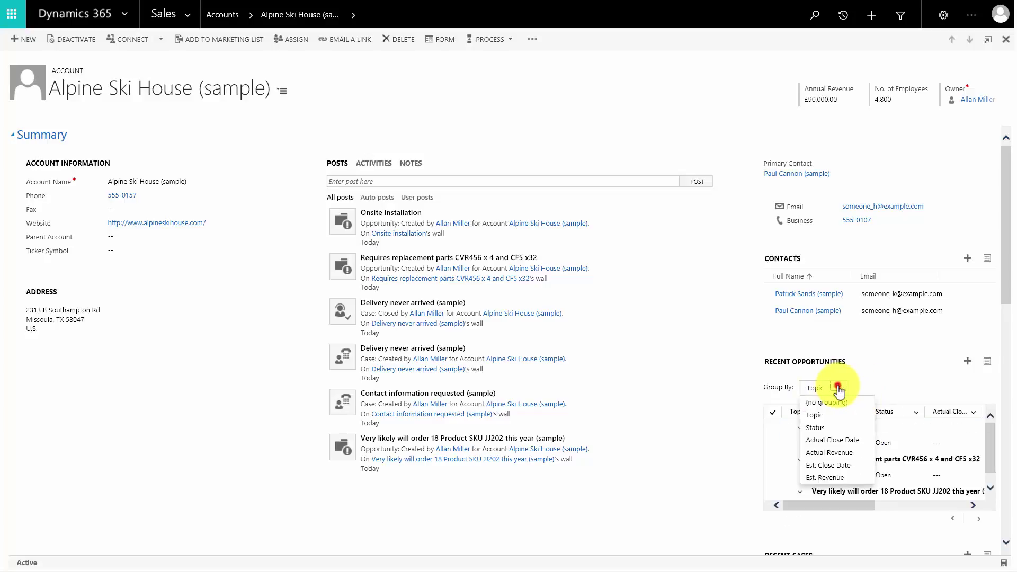
left_click(828, 467)
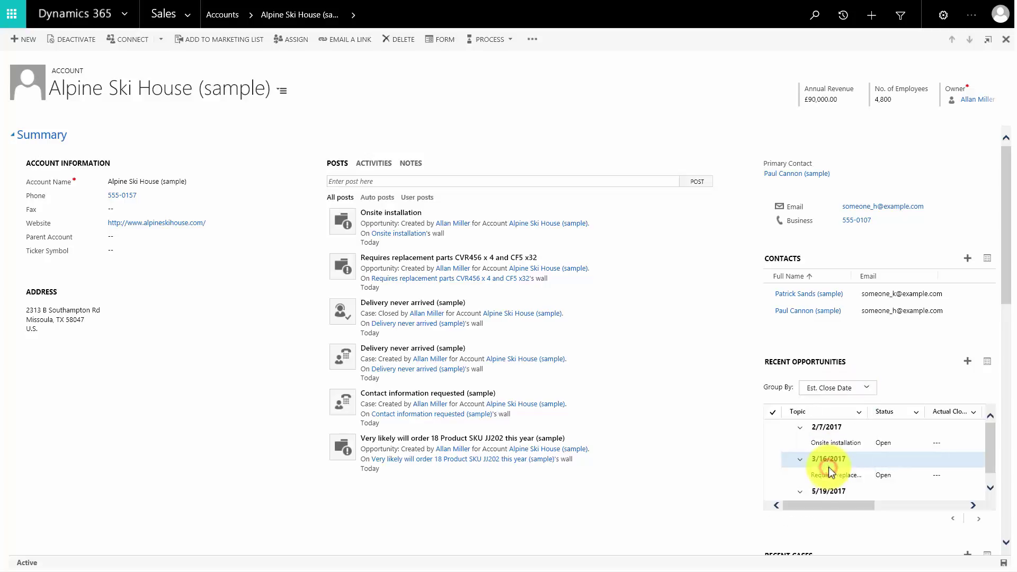
left_click(881, 444)
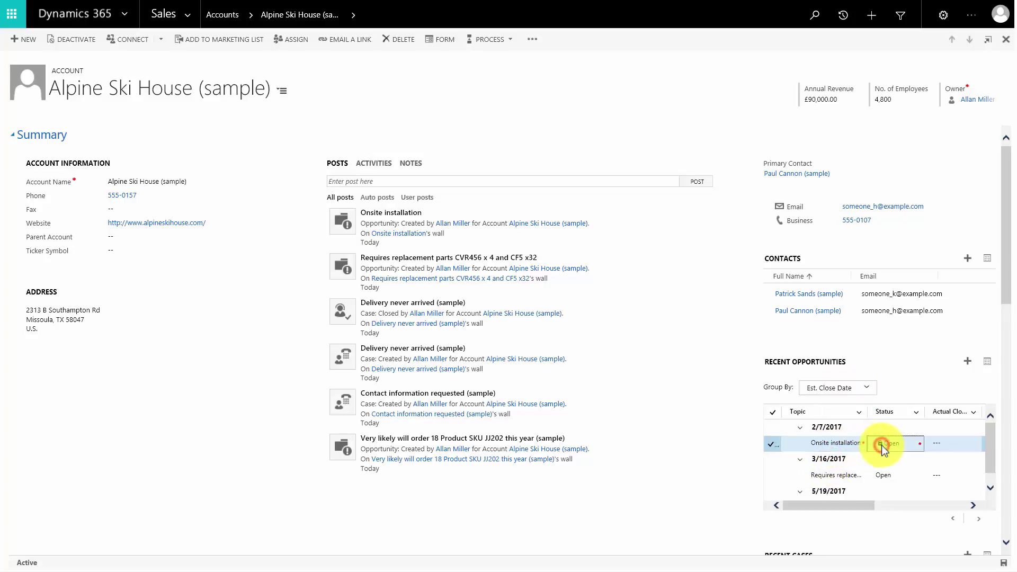
left_click(946, 447)
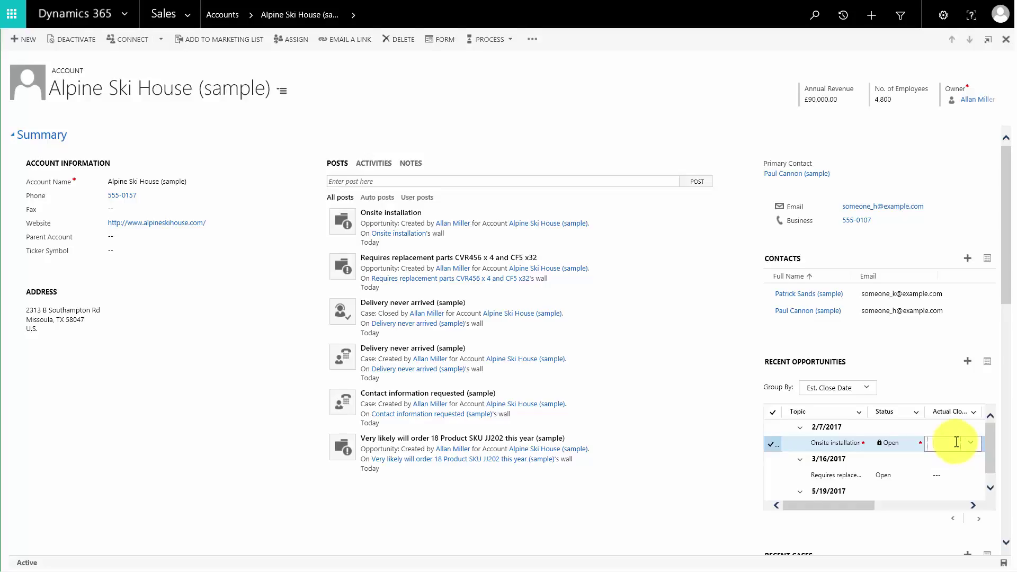